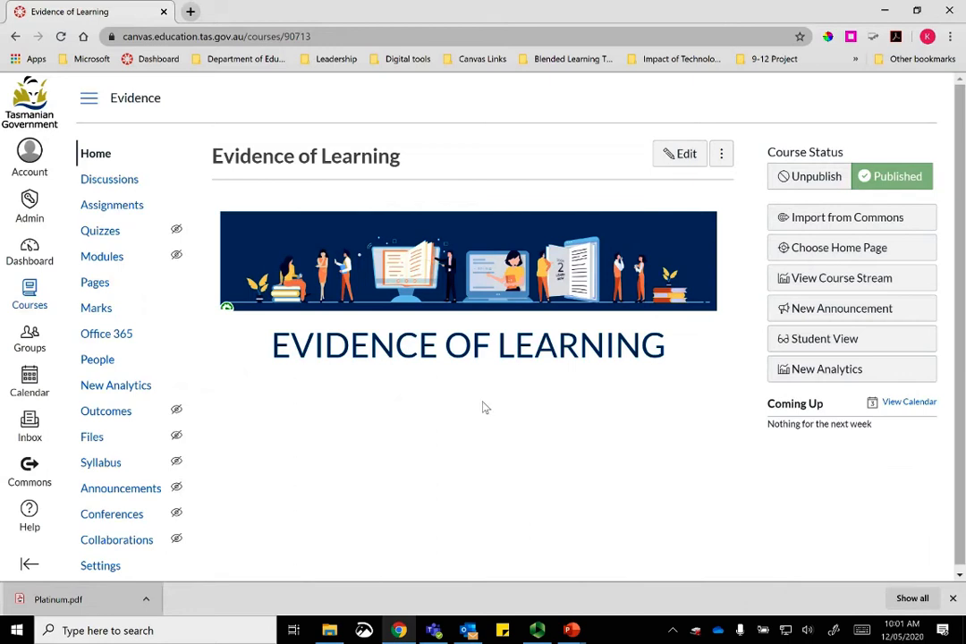
# Add an assignment group named "Unit 1" to the course's assignments
pyautogui.click(139, 211)
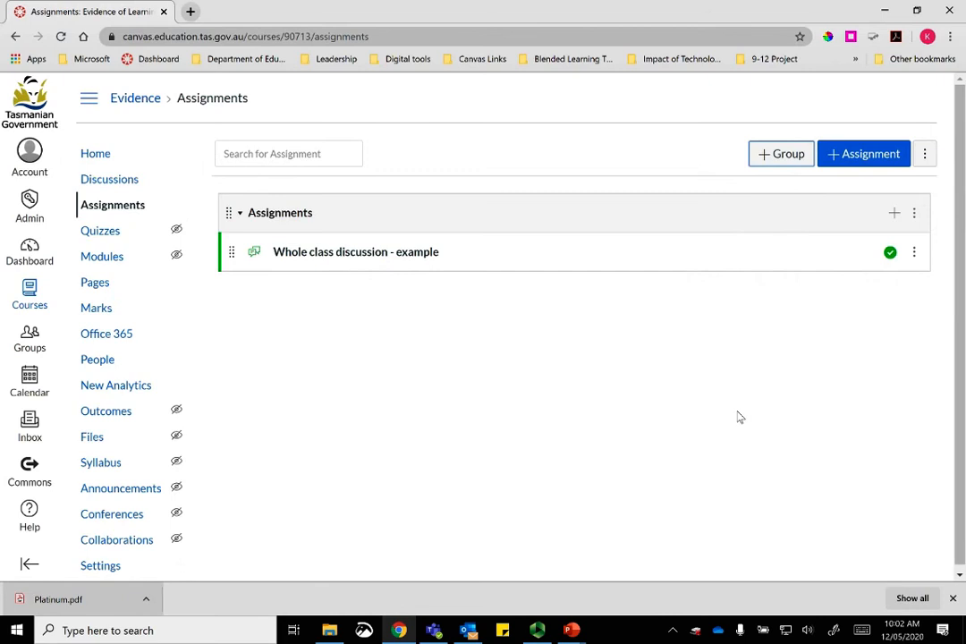
pyautogui.click(777, 158)
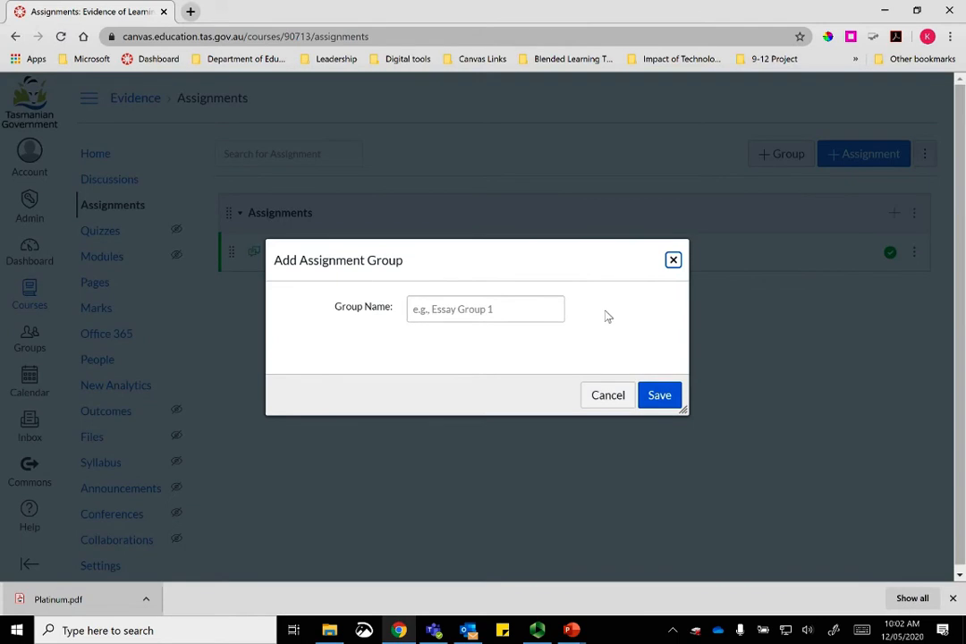
pyautogui.click(476, 308)
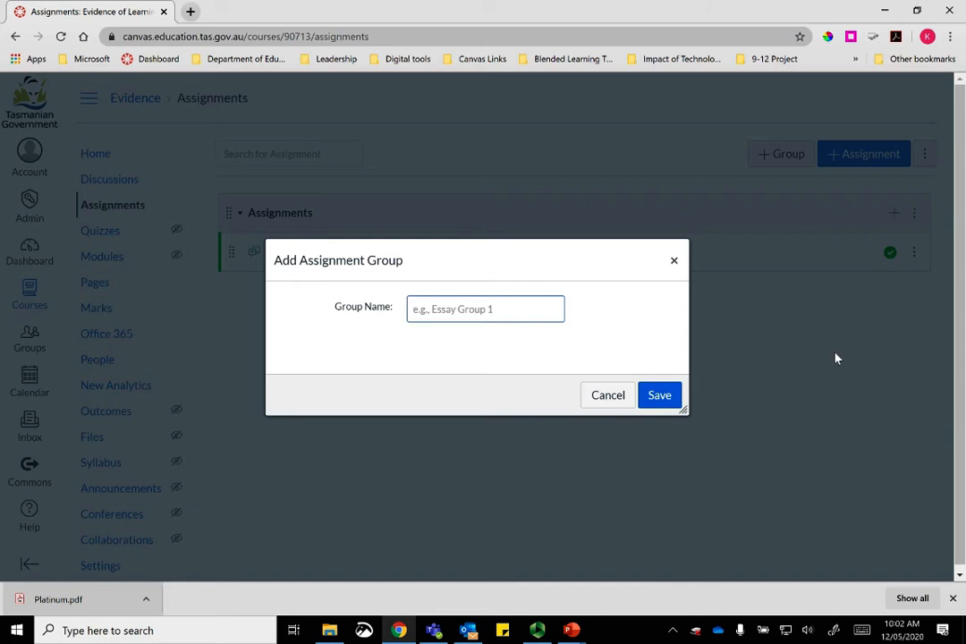
pyautogui.write('Unit 1')
pyautogui.press('Return')
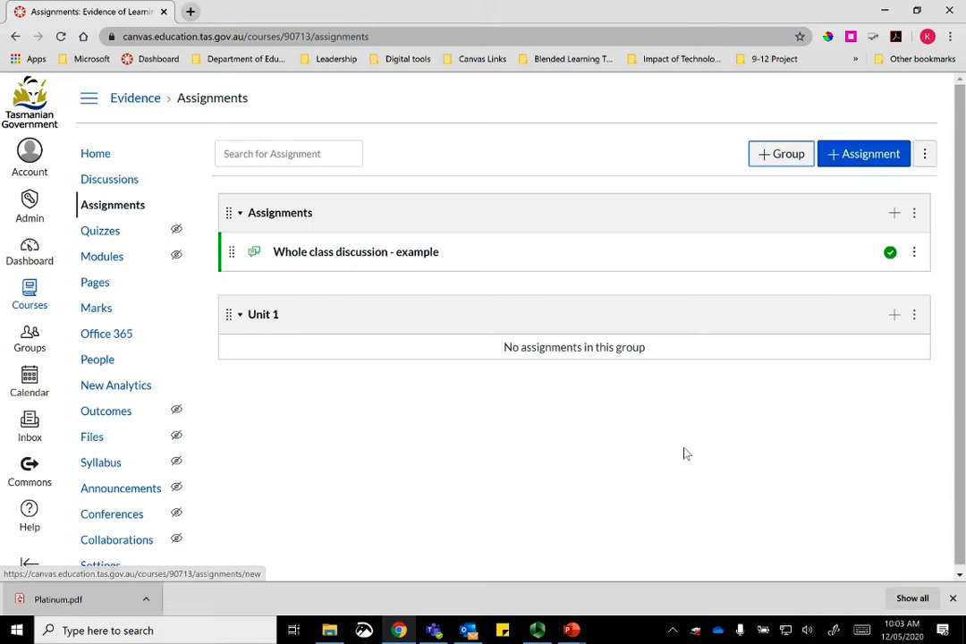
# Create an item of type Assignment named "Task 1 - Minor" in the Unit 1 group and save it unpublished
pyautogui.click(894, 316)
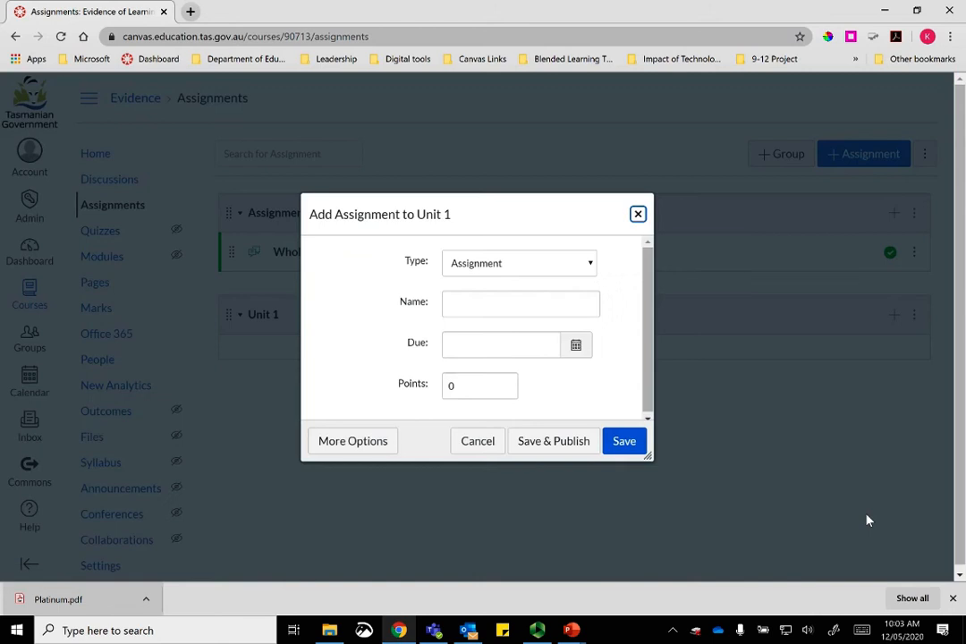
pyautogui.click(459, 299)
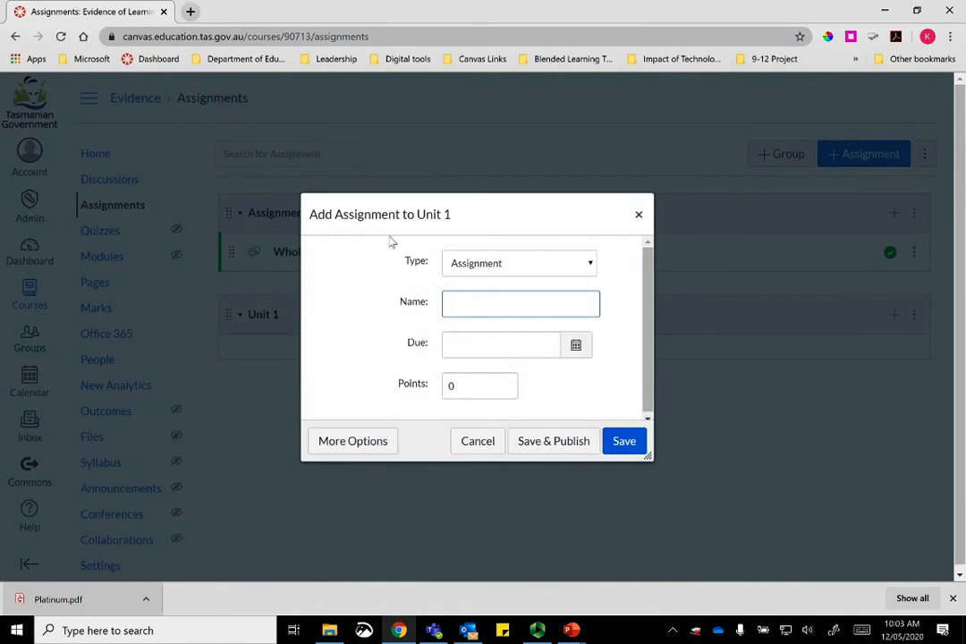
pyautogui.click(590, 266)
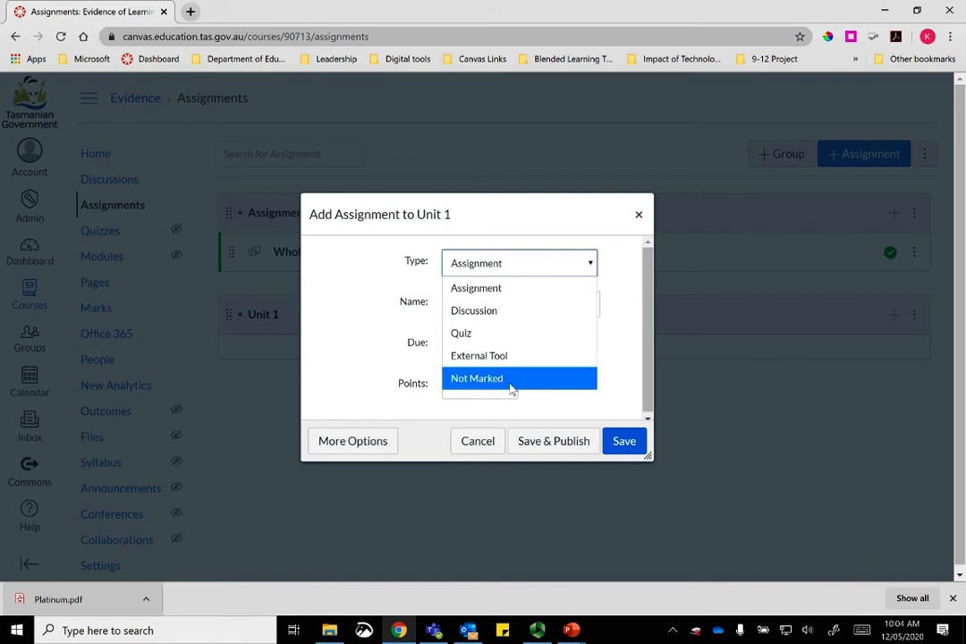
pyautogui.click(490, 291)
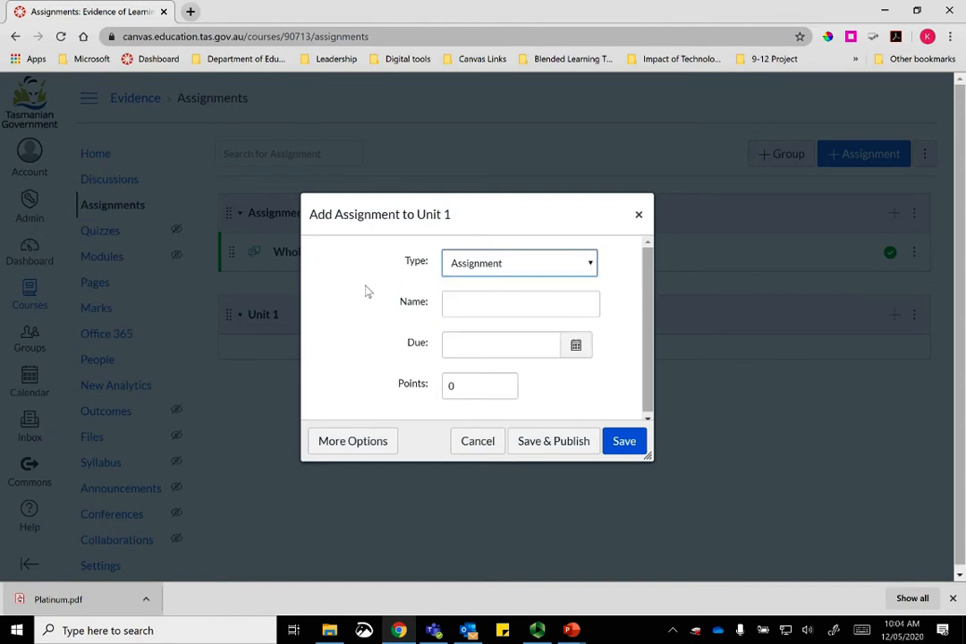
pyautogui.click(482, 307)
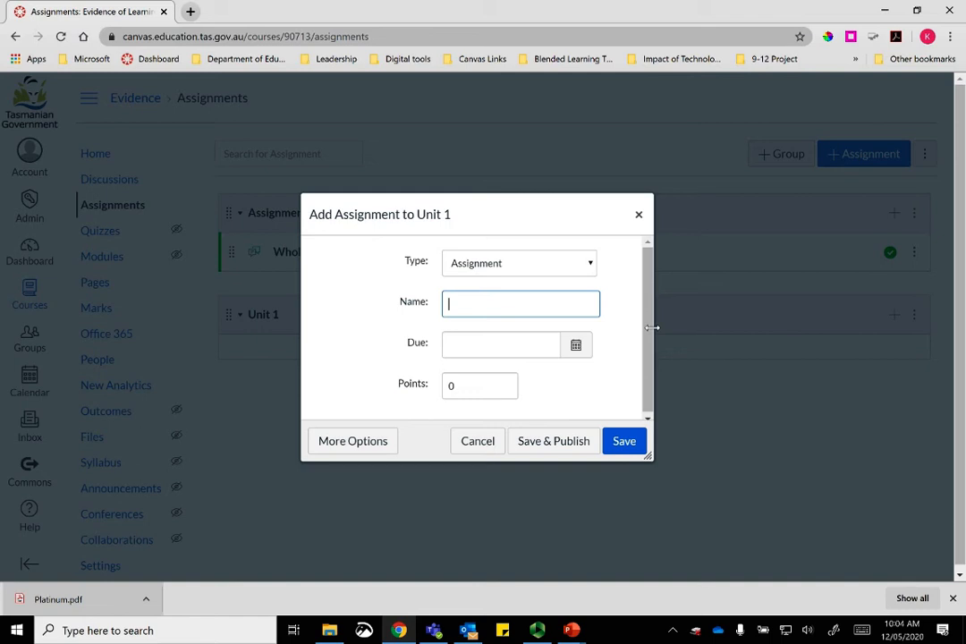
pyautogui.write('Task 1 - Minor')
pyautogui.click(624, 442)
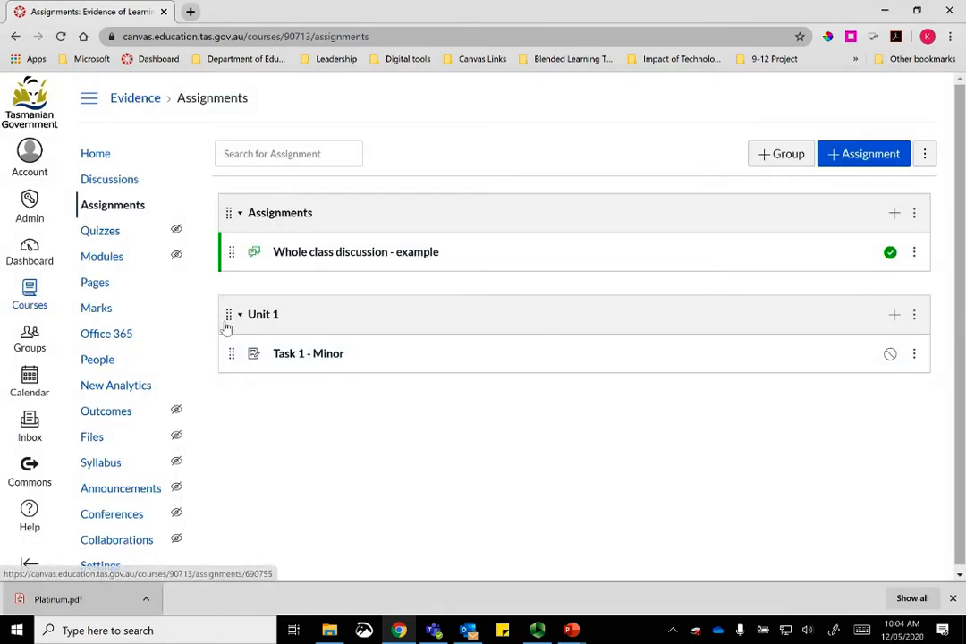
# Edit Task 1 - Minor and enter the description "Please complete the worksheet below.", followed by a new line
pyautogui.click(314, 361)
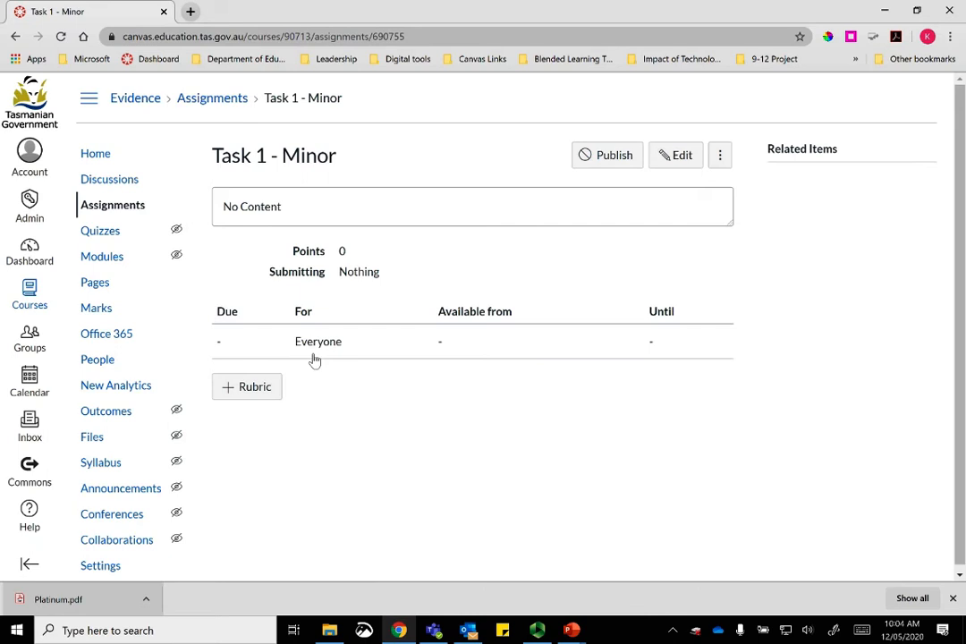
pyautogui.click(672, 159)
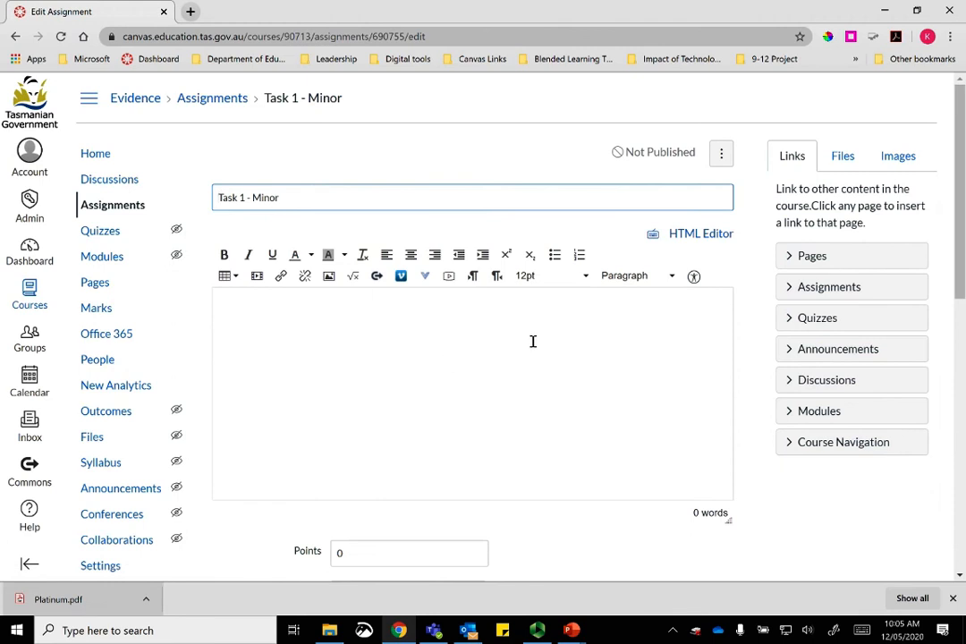
pyautogui.click(345, 314)
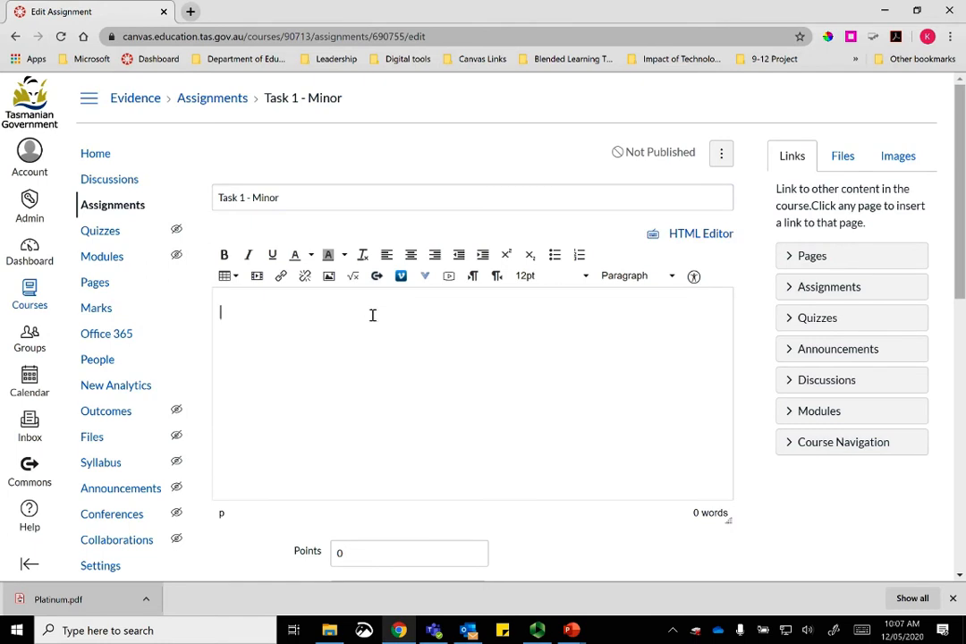
pyautogui.write('Please complete the worksheet below.')
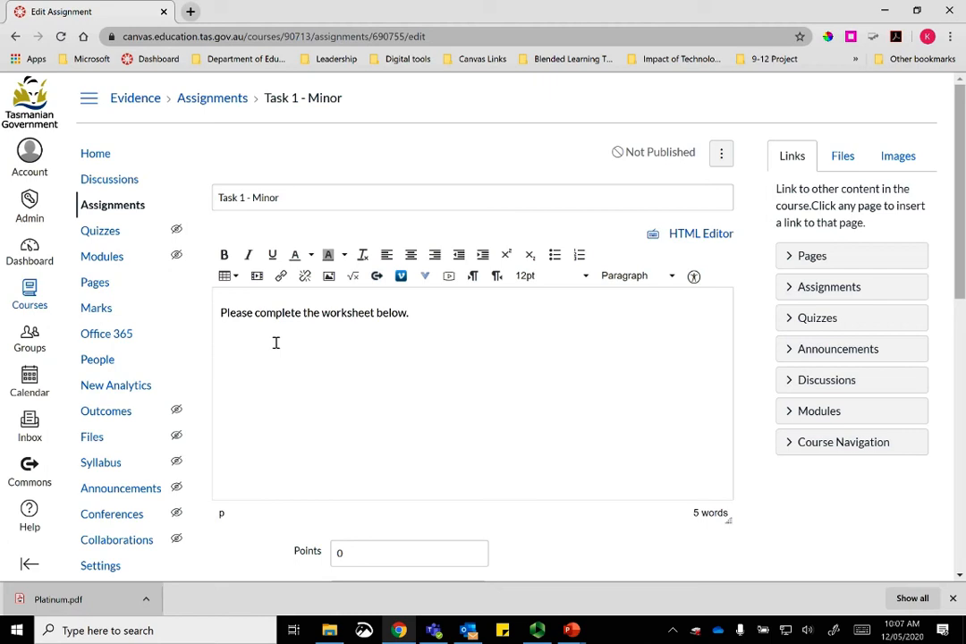
pyautogui.press('Return')
# Insert a link to Platinum.pdf from the Assignment course folder below the instruction and remove ".pdf" from the link text
pyautogui.click(842, 158)
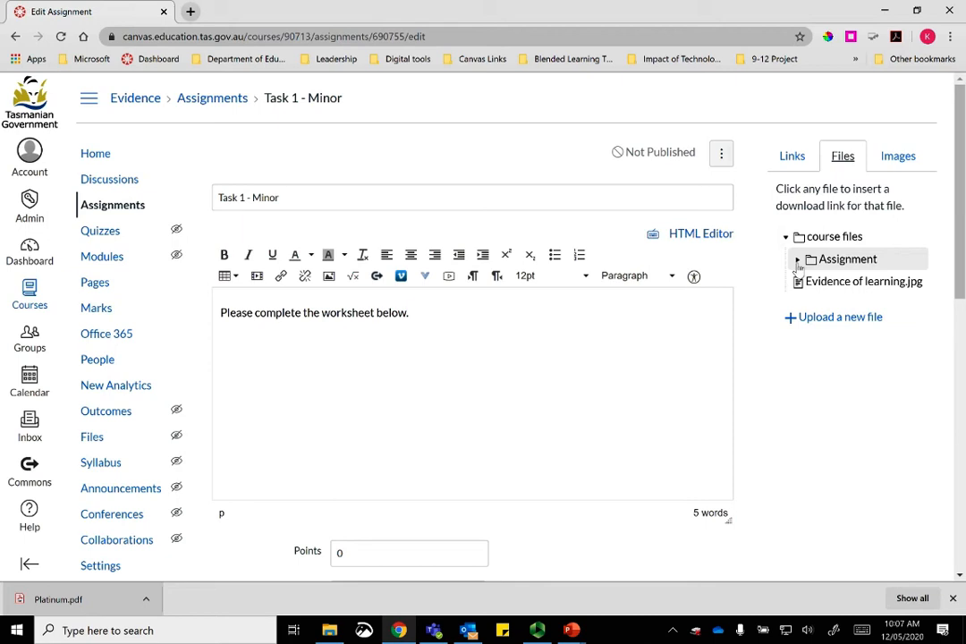
pyautogui.click(798, 261)
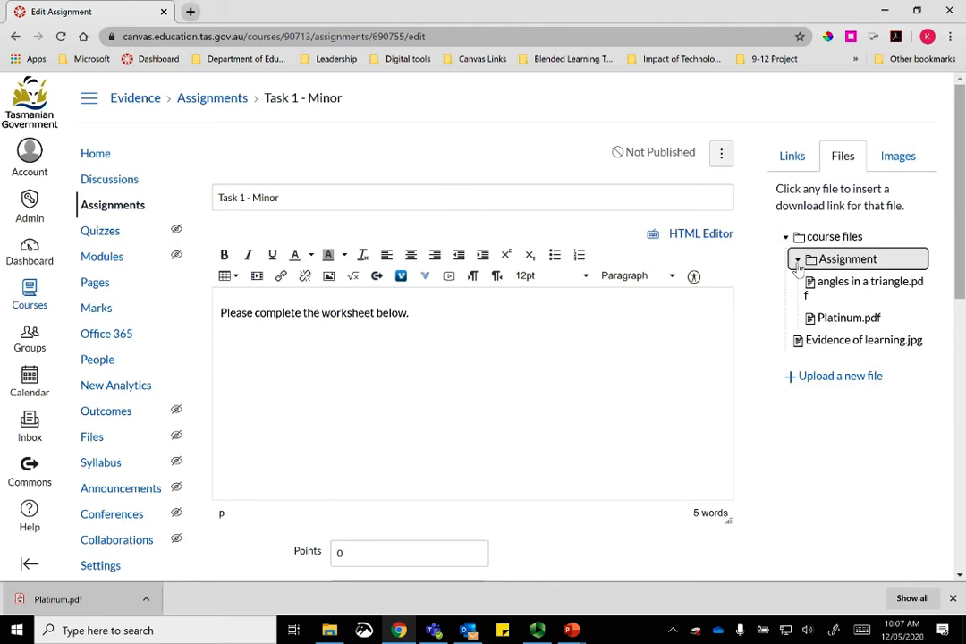
pyautogui.click(843, 320)
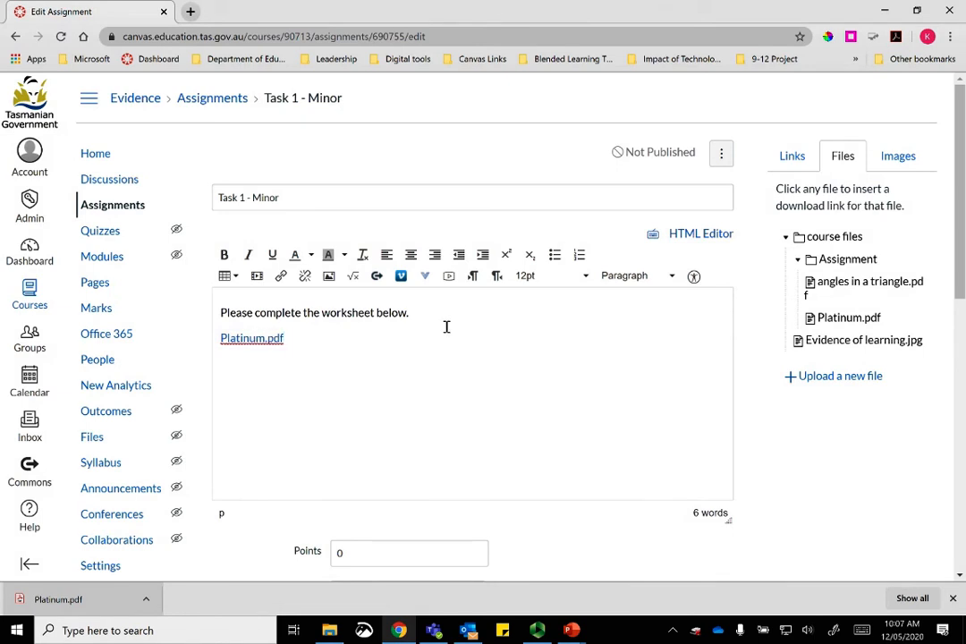
pyautogui.press('BackSpace')
pyautogui.press('BackSpace')
pyautogui.press('BackSpace')
pyautogui.press('BackSpace')
# Keep the task in the Unit 1 assignment group and display its mark as Complete/Incomplete
pyautogui.scroll(-3, 438, 322)
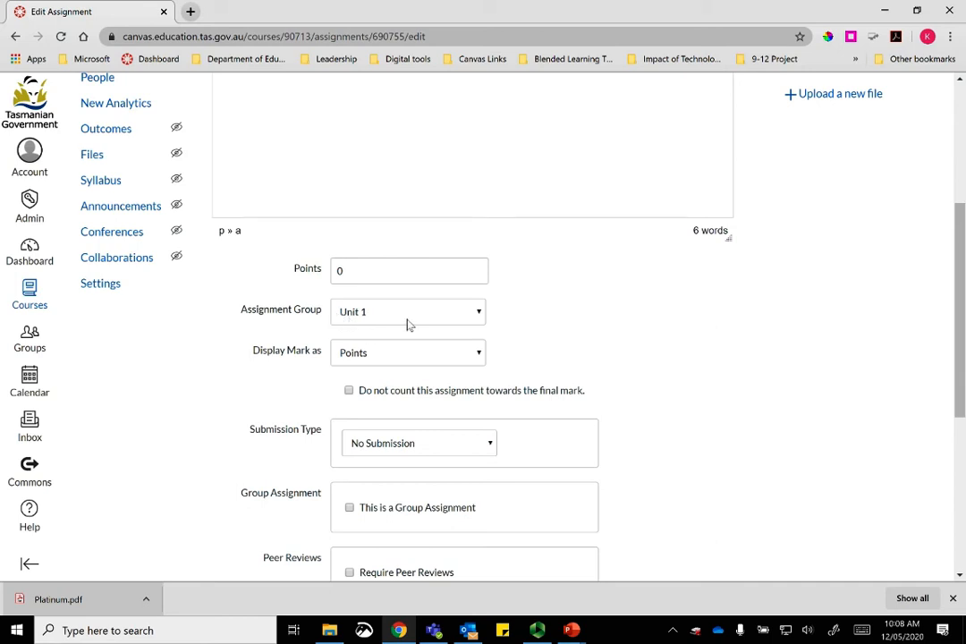
pyautogui.click(481, 313)
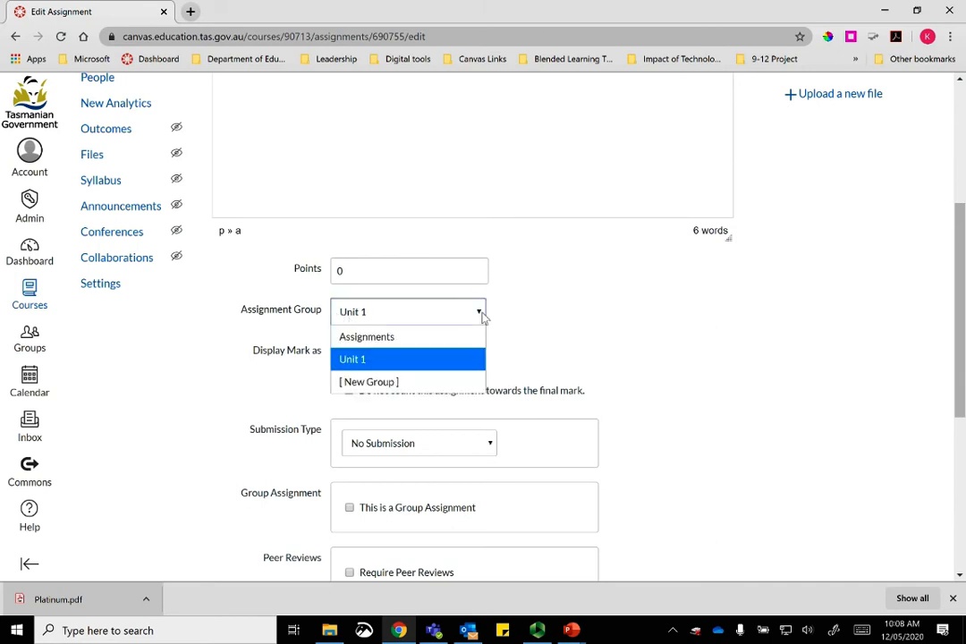
pyautogui.click(427, 366)
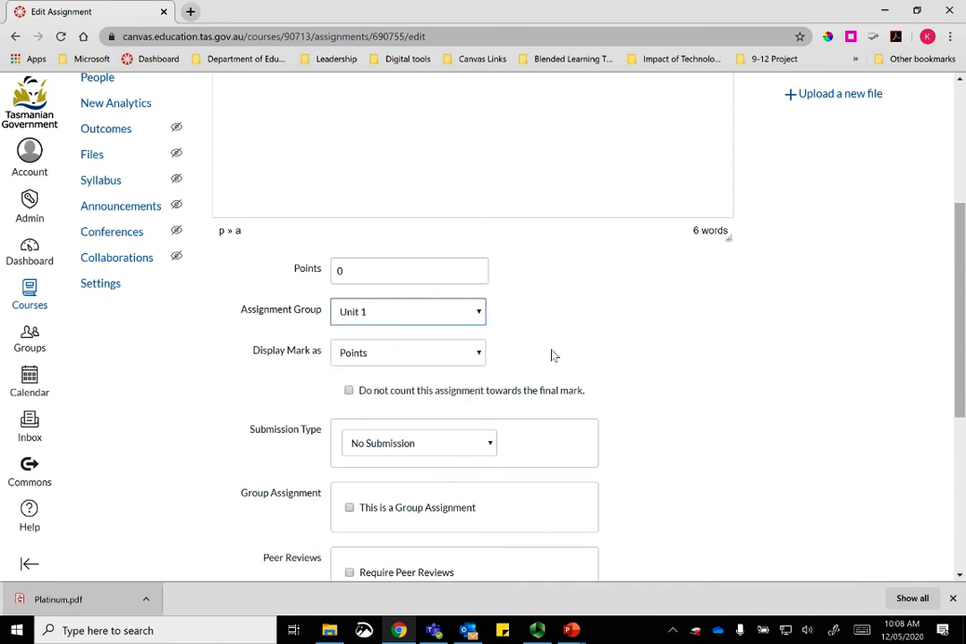
pyautogui.click(479, 352)
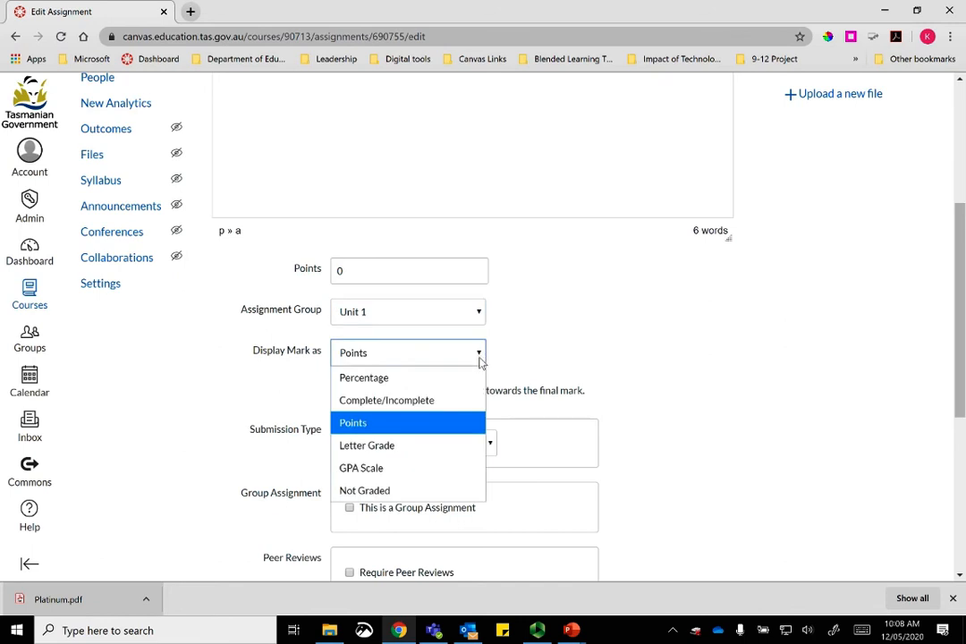
pyautogui.click(448, 401)
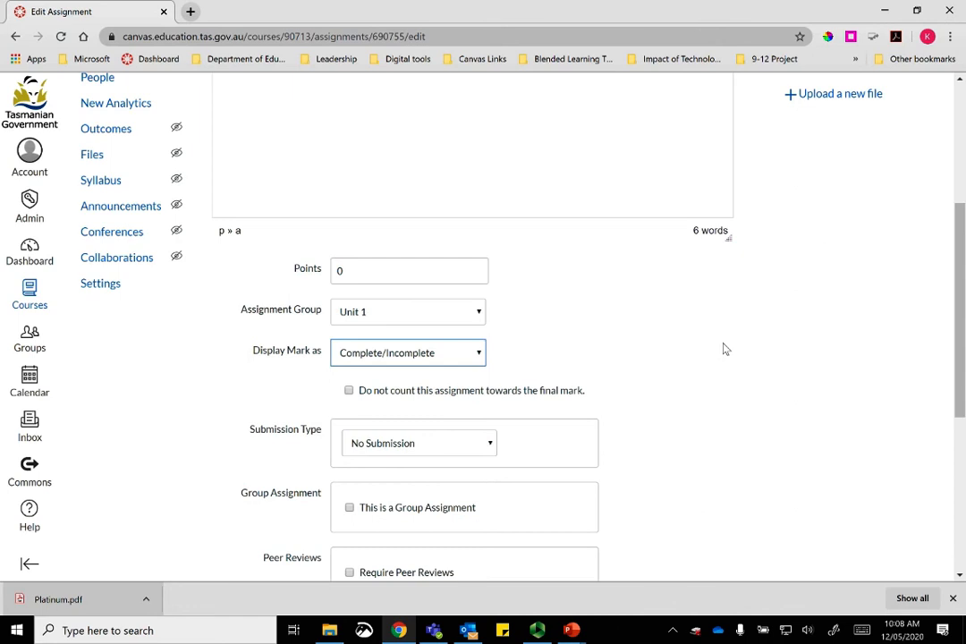
# Set the submission type to Online and allow File Uploads as the entry option
pyautogui.scroll(-2, 725, 348)
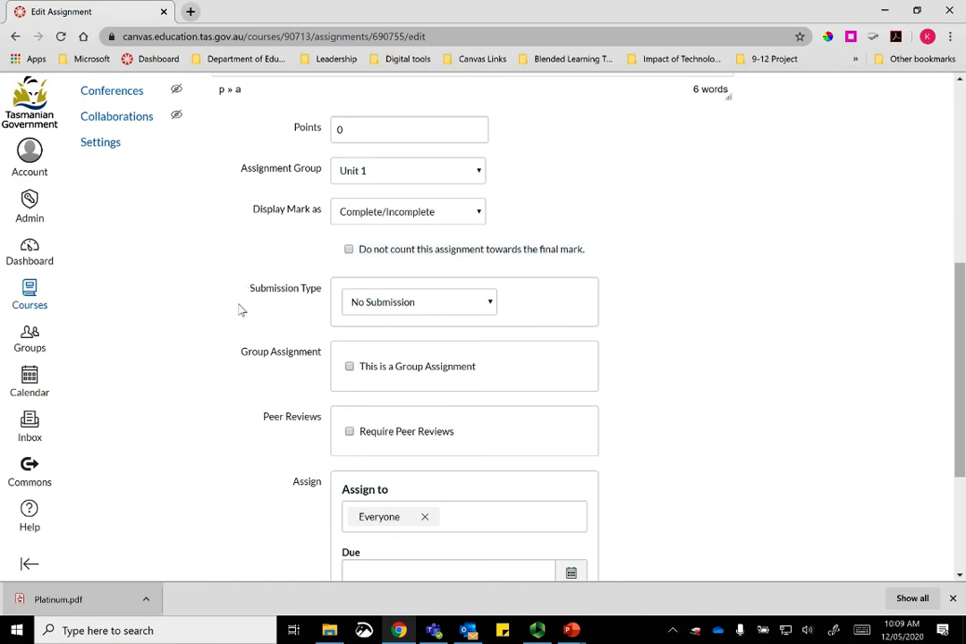
pyautogui.click(492, 304)
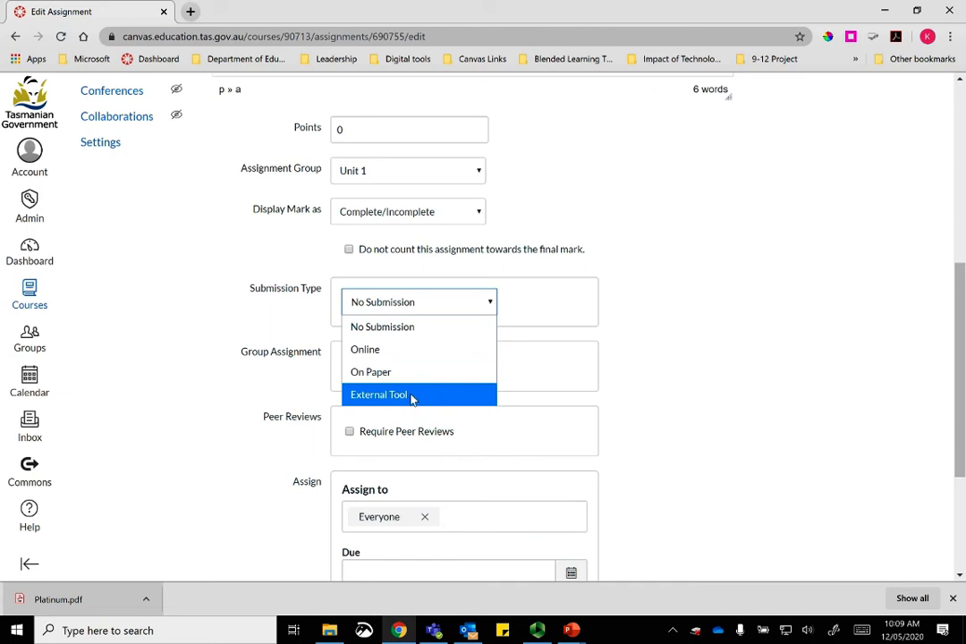
pyautogui.click(371, 350)
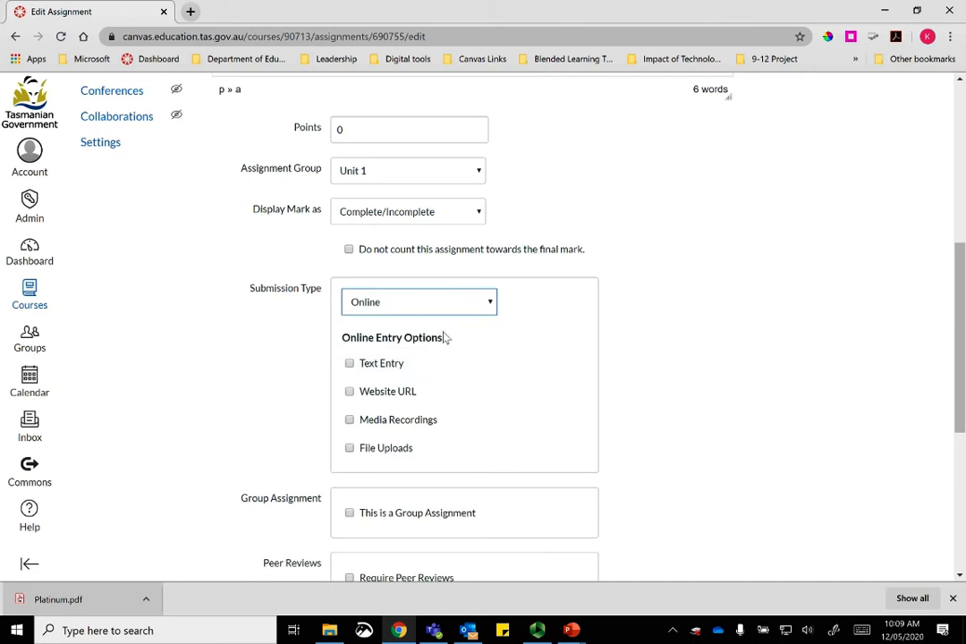
pyautogui.click(374, 452)
# Assign the task to Everyone and set its due date to May 22 23:59
pyautogui.scroll(-4, 805, 409)
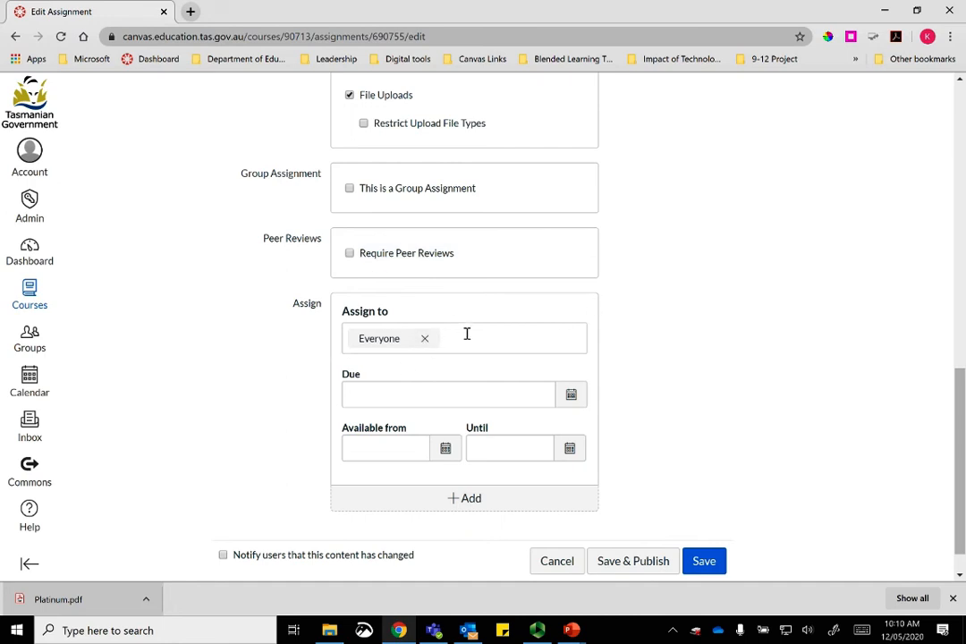
pyautogui.click(425, 338)
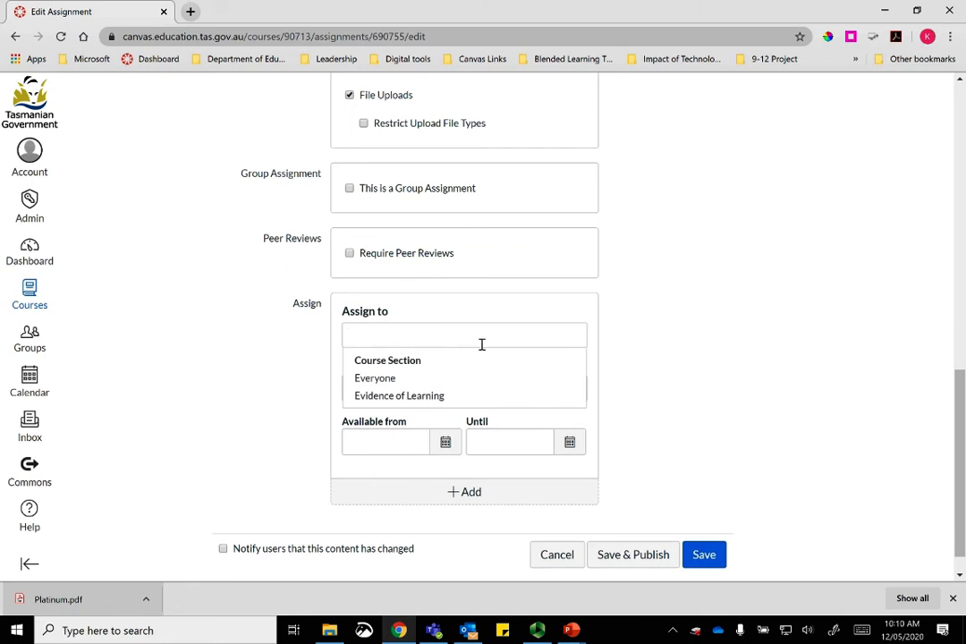
pyautogui.click(396, 380)
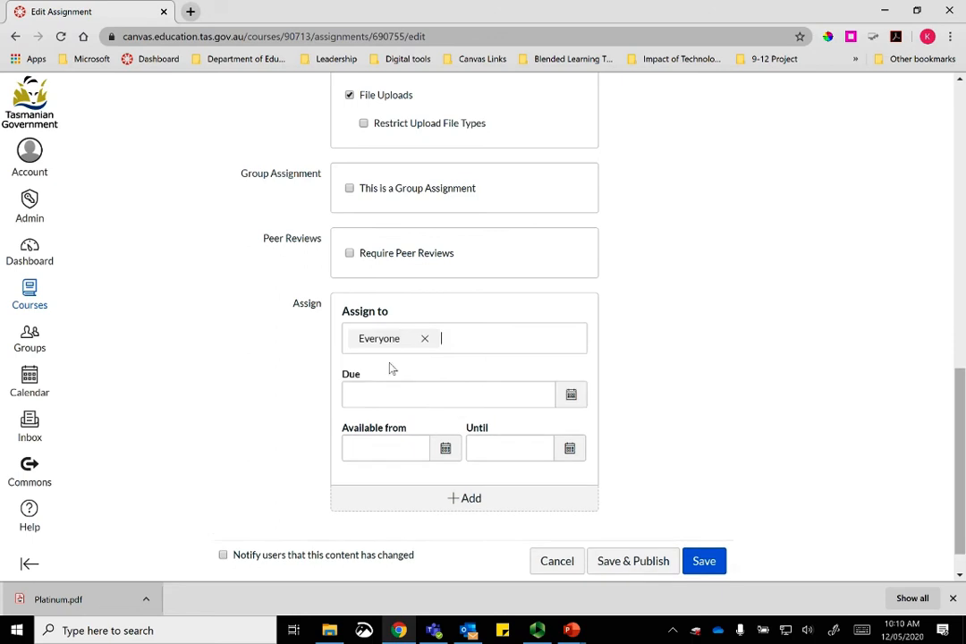
pyautogui.click(572, 395)
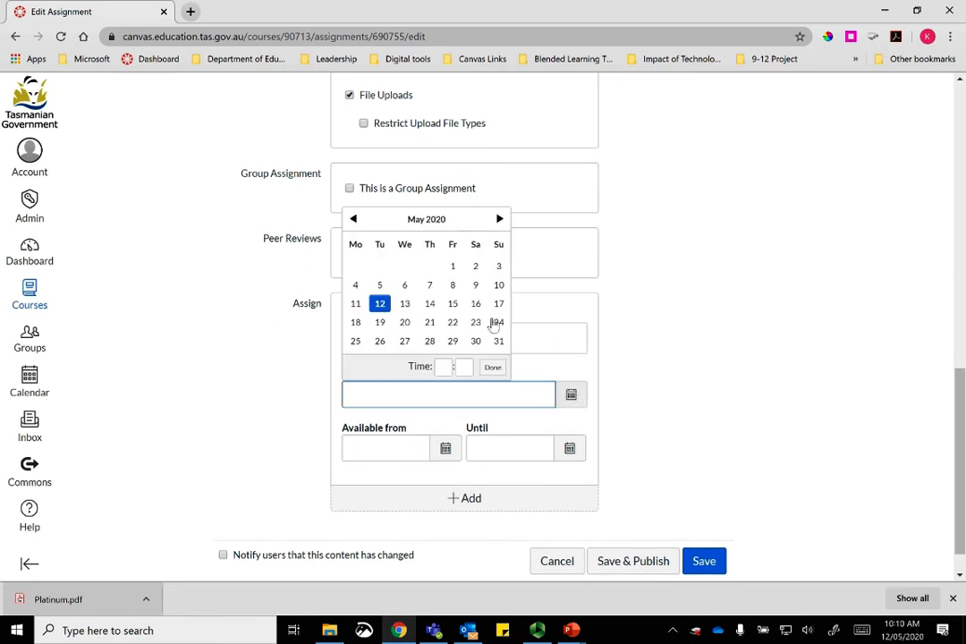
pyautogui.click(454, 323)
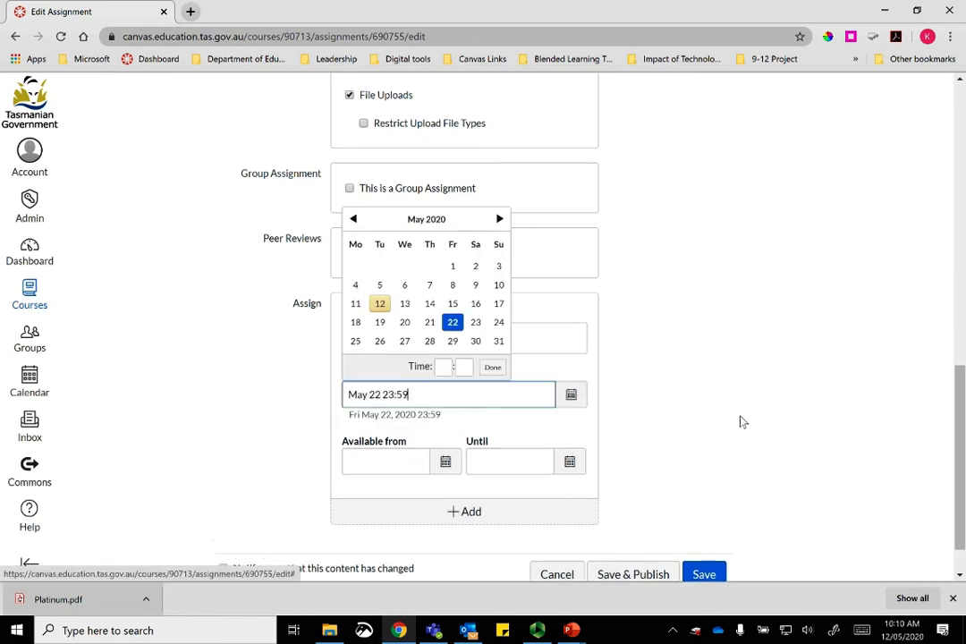
# Make the task available from May 12 0:00 until May 29 23:59
pyautogui.click(407, 459)
pyautogui.click(444, 462)
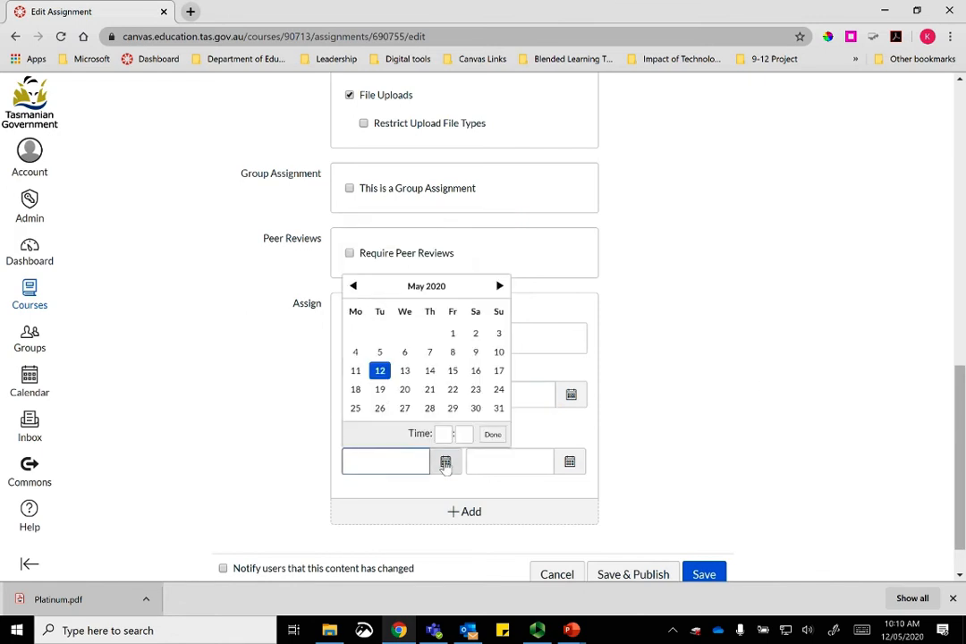
pyautogui.click(380, 371)
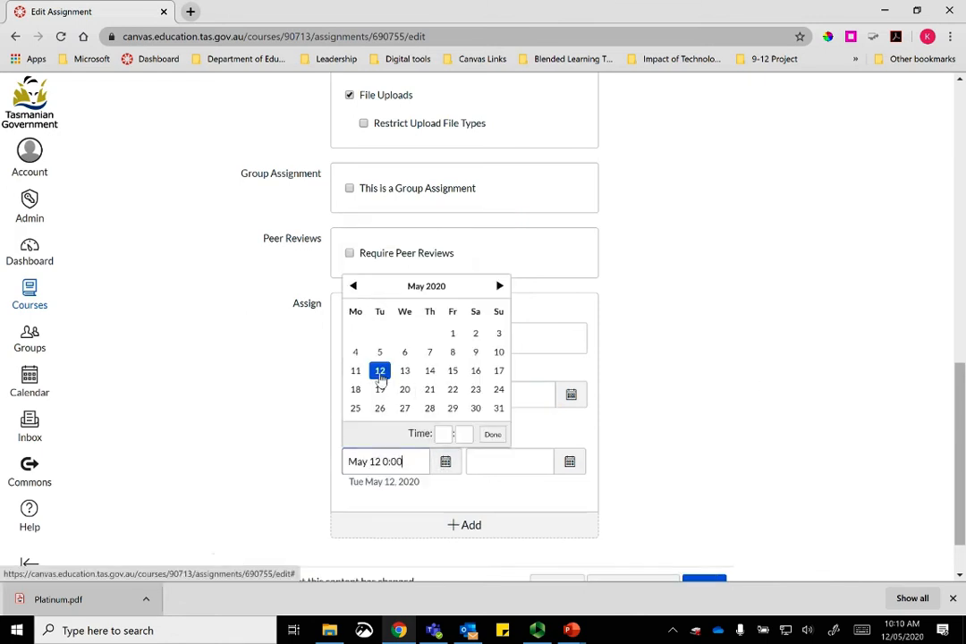
pyautogui.click(527, 465)
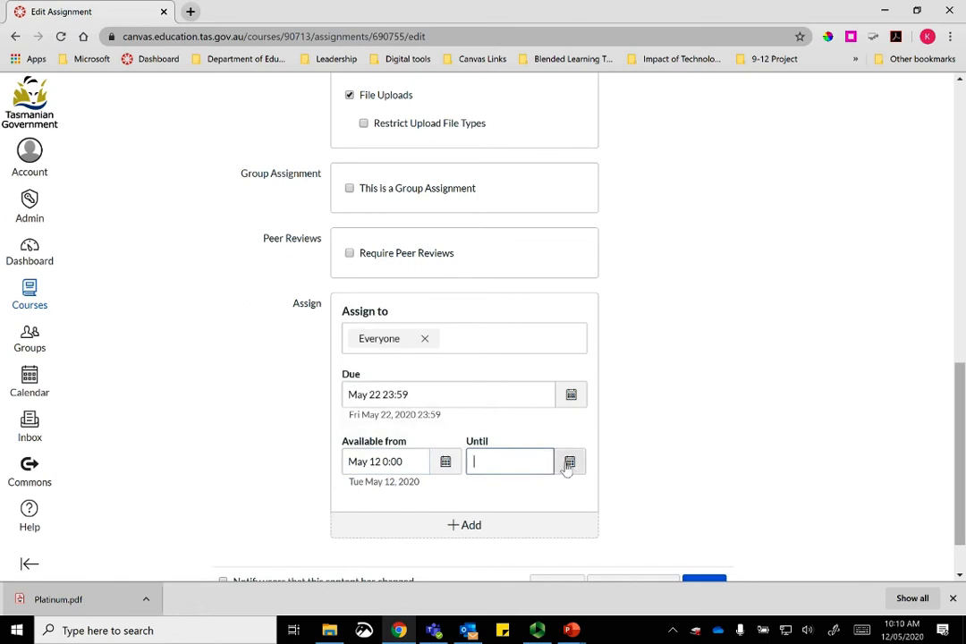
pyautogui.click(569, 461)
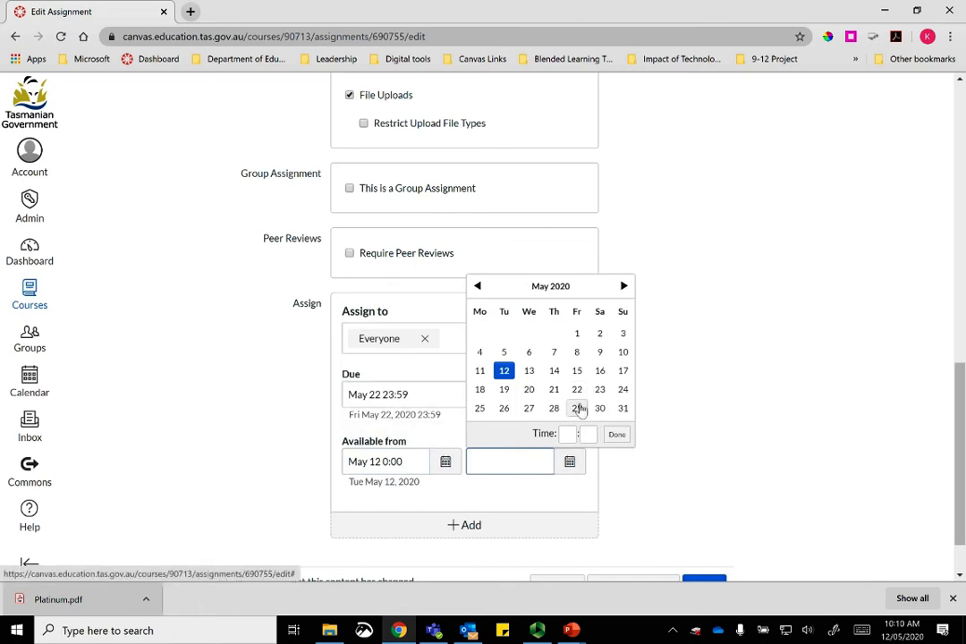
pyautogui.click(576, 407)
pyautogui.click(724, 409)
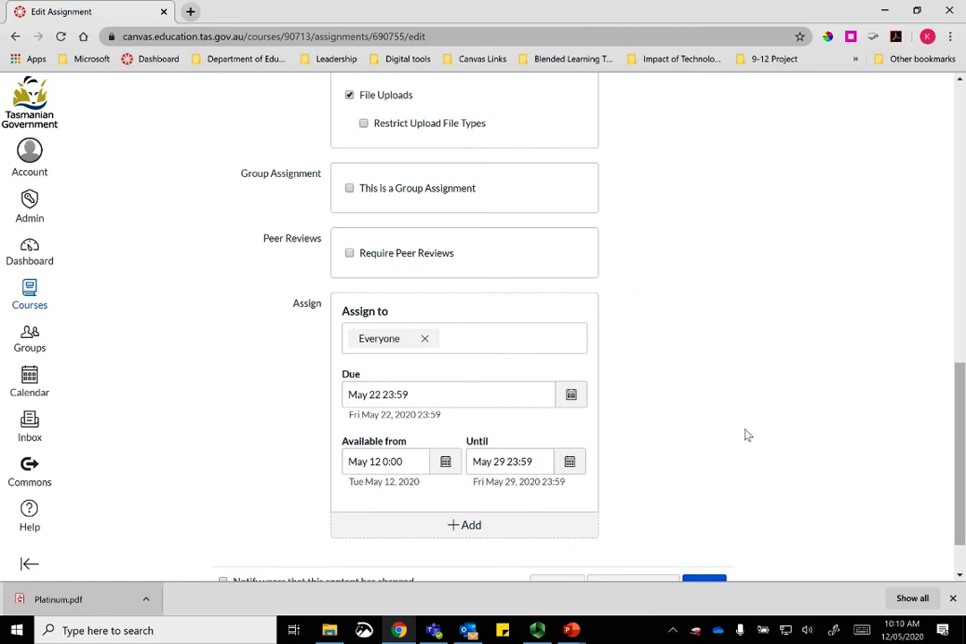
# Add a second assign entry for the Evidence of Learning course section and set its due date to May 29 23:59
pyautogui.scroll(-1, 677, 233)
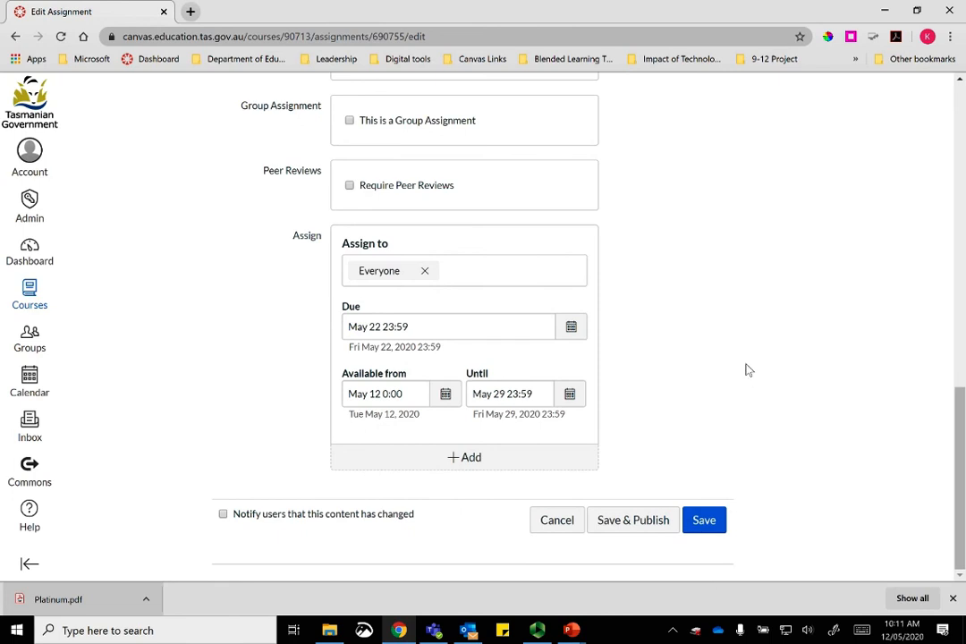
pyautogui.click(460, 465)
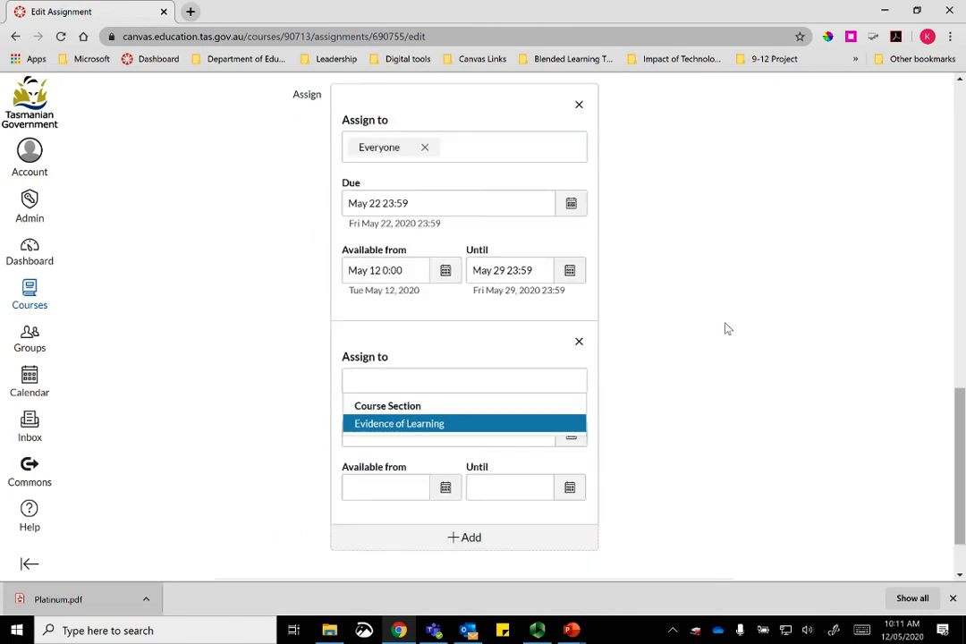
pyautogui.click(518, 424)
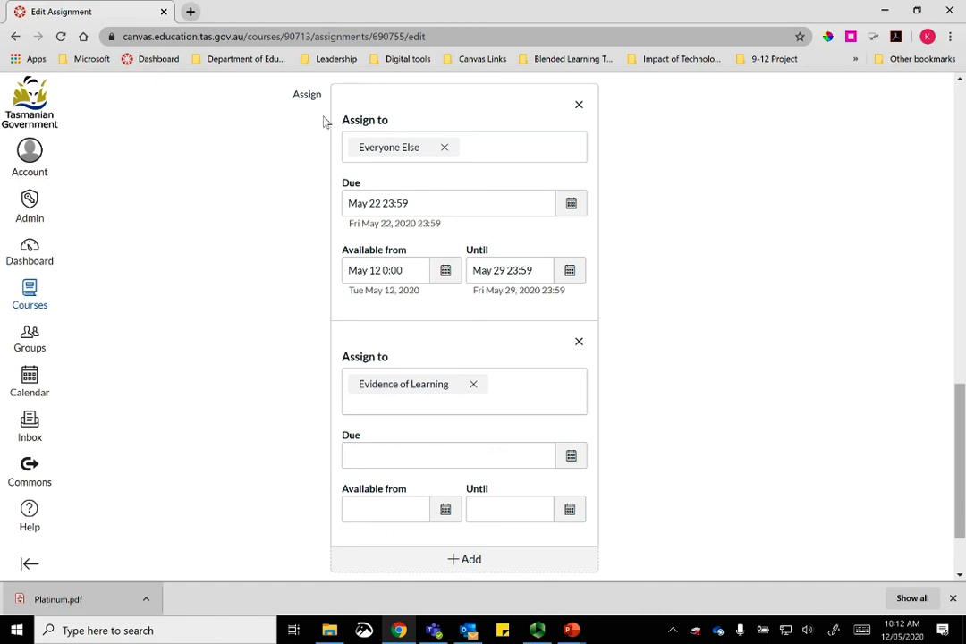
pyautogui.press('Tab')
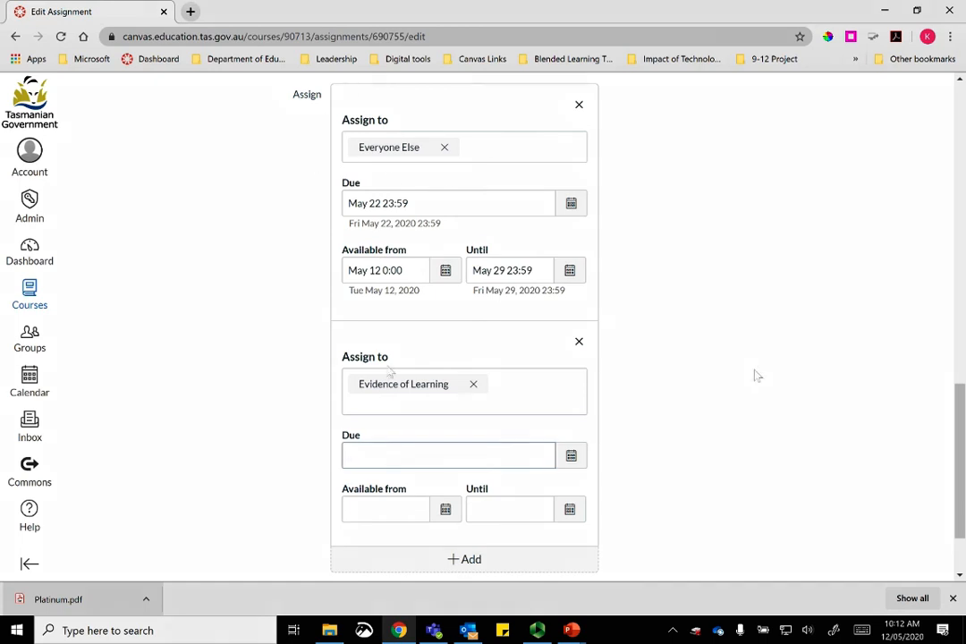
pyautogui.click(571, 458)
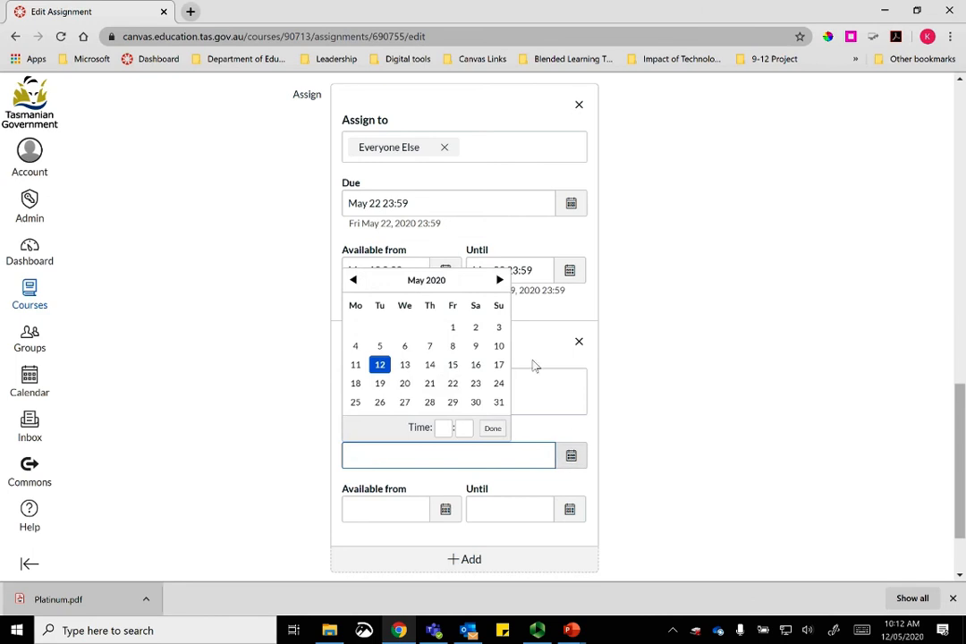
pyautogui.click(453, 403)
pyautogui.press('Tab')
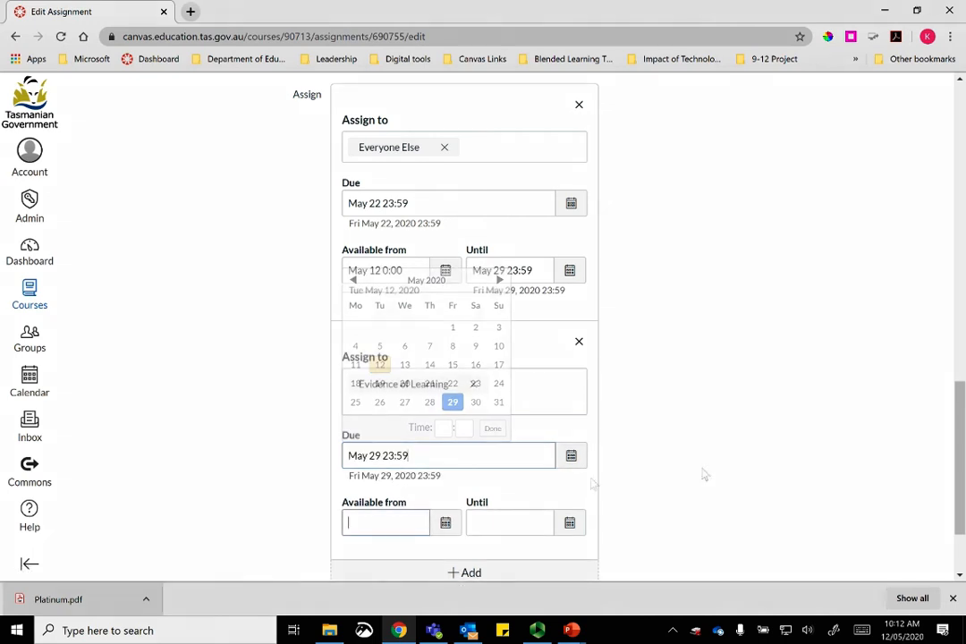
# Make the Evidence of Learning section's entry available from May 12 0:00 until Jun 5 23:59, and save the assignment without publishing
pyautogui.click(448, 535)
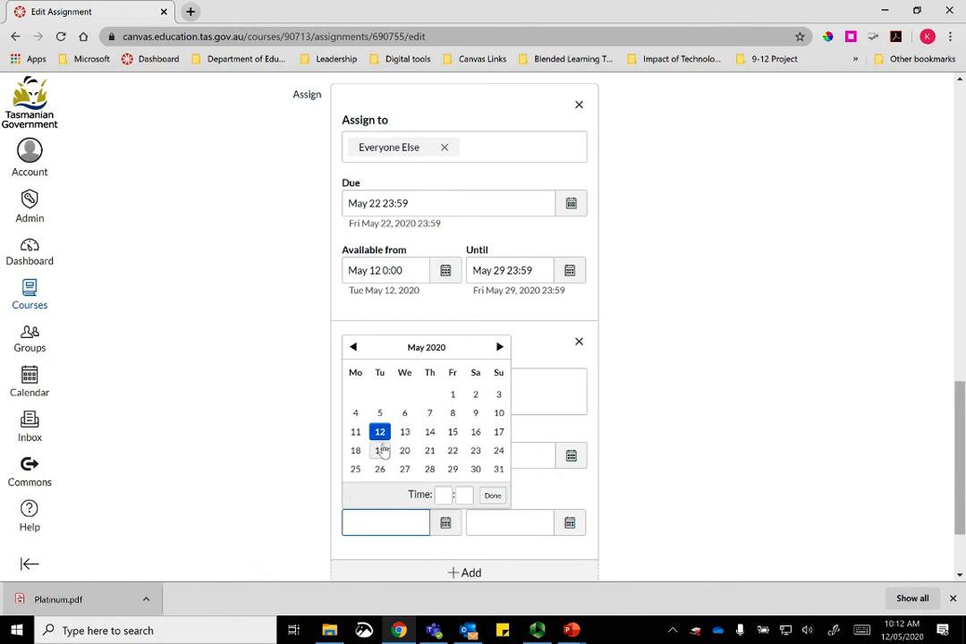
pyautogui.click(380, 433)
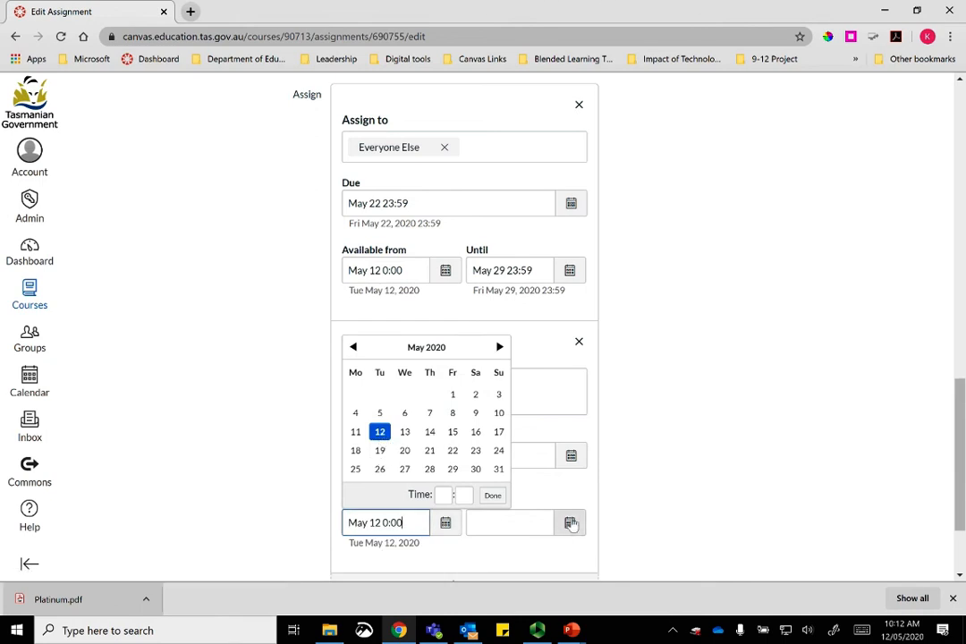
pyautogui.click(547, 521)
pyautogui.click(568, 522)
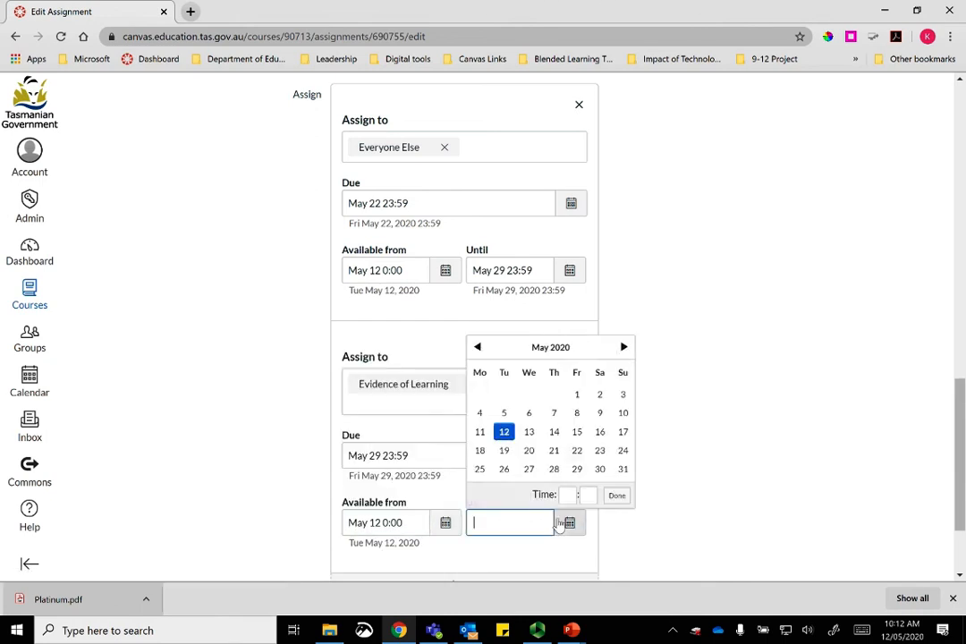
pyautogui.click(623, 347)
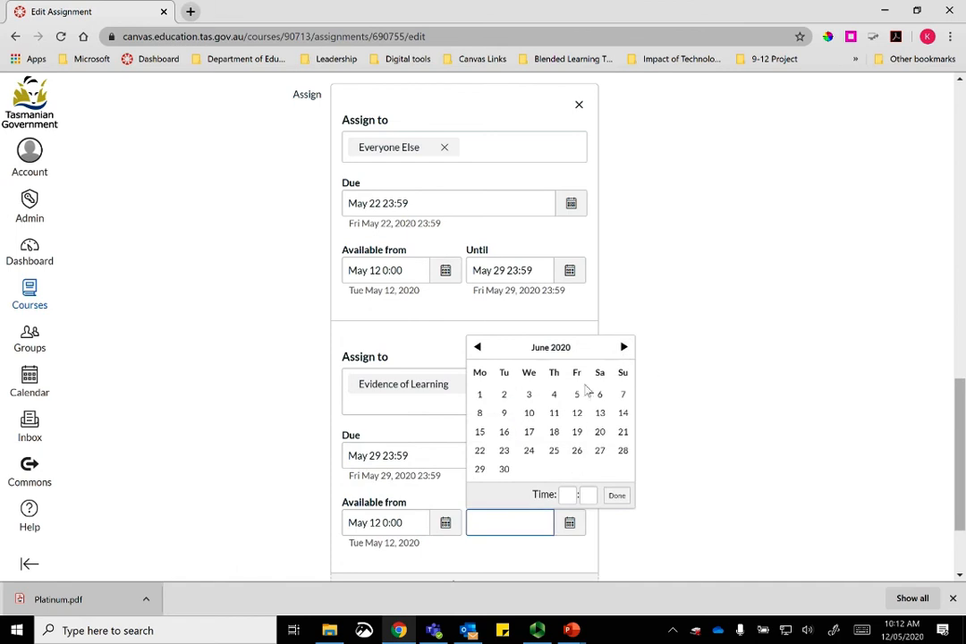
pyautogui.click(577, 394)
pyautogui.click(722, 476)
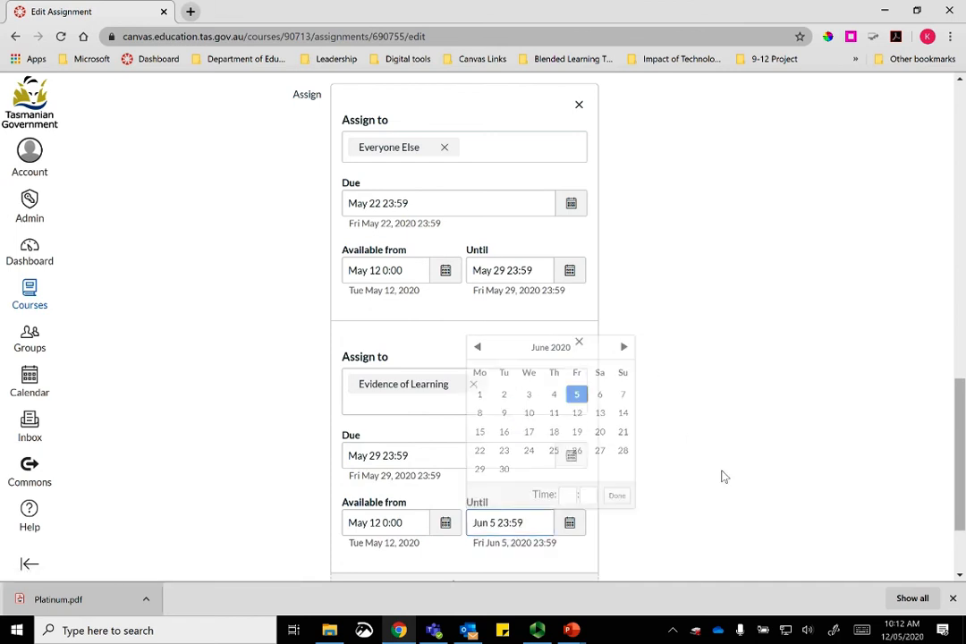
pyautogui.scroll(-2, 751, 438)
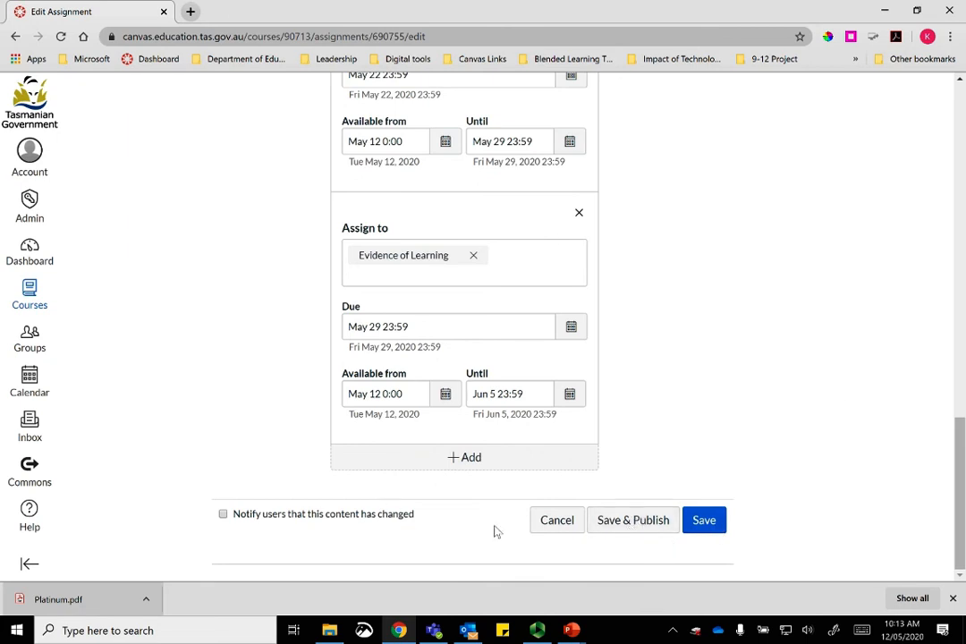
pyautogui.click(704, 520)
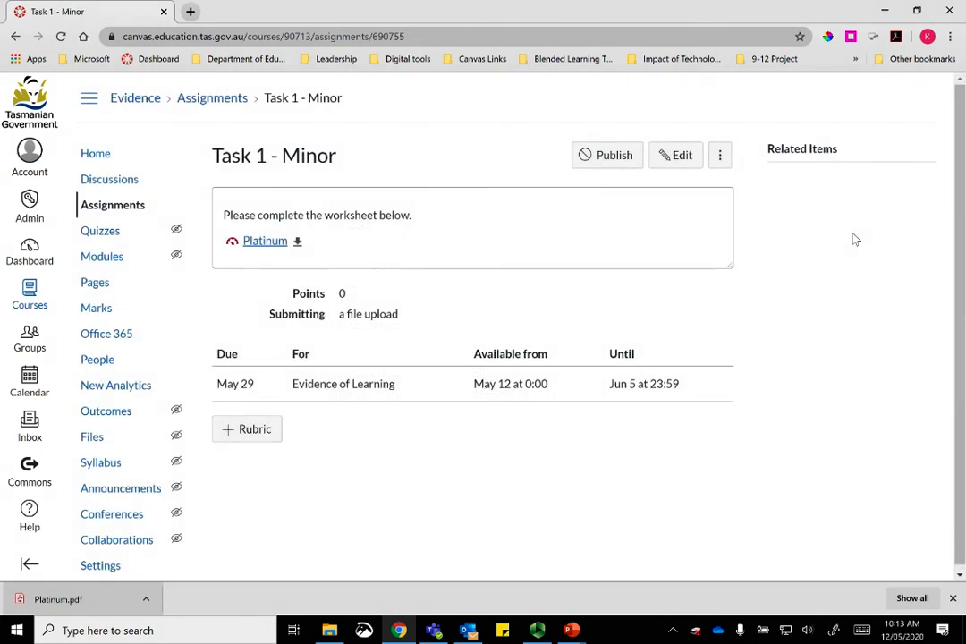